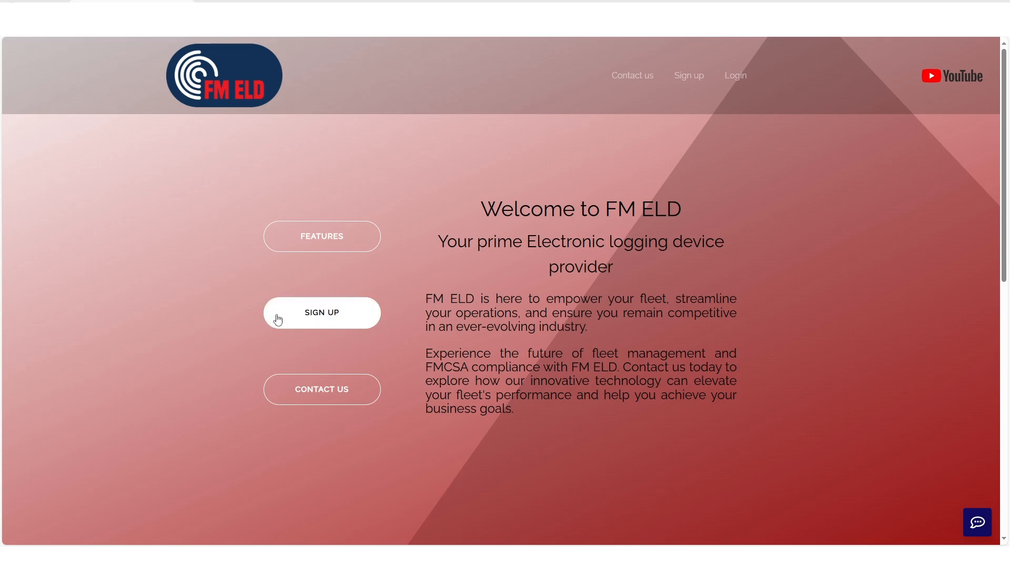
- Start a new FM ELD sign-up with the owner's first name, last name and e-mail address
left_click(281, 320)
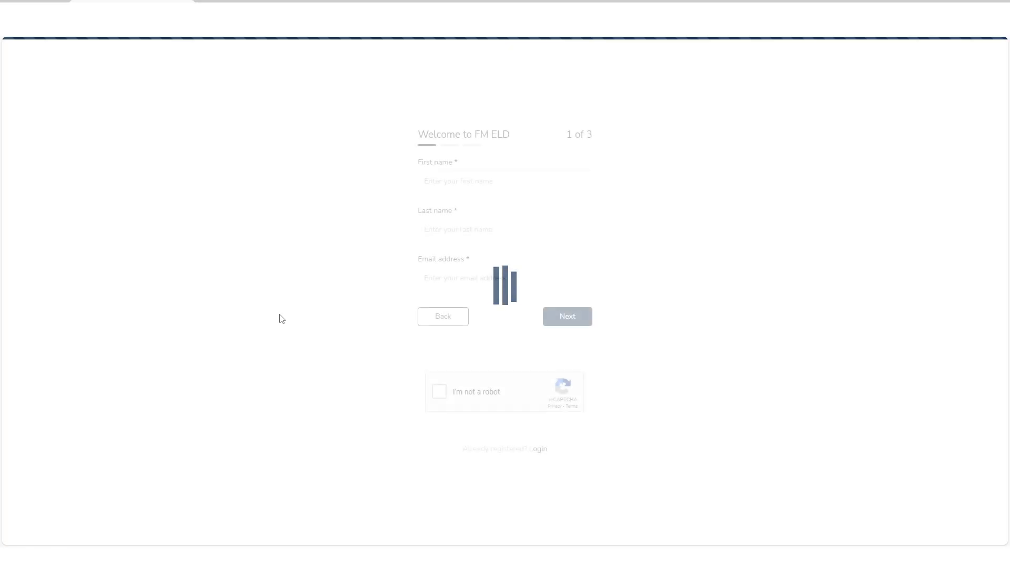
left_click(496, 183)
key("Tab")
key("Tab")
left_click(568, 317)
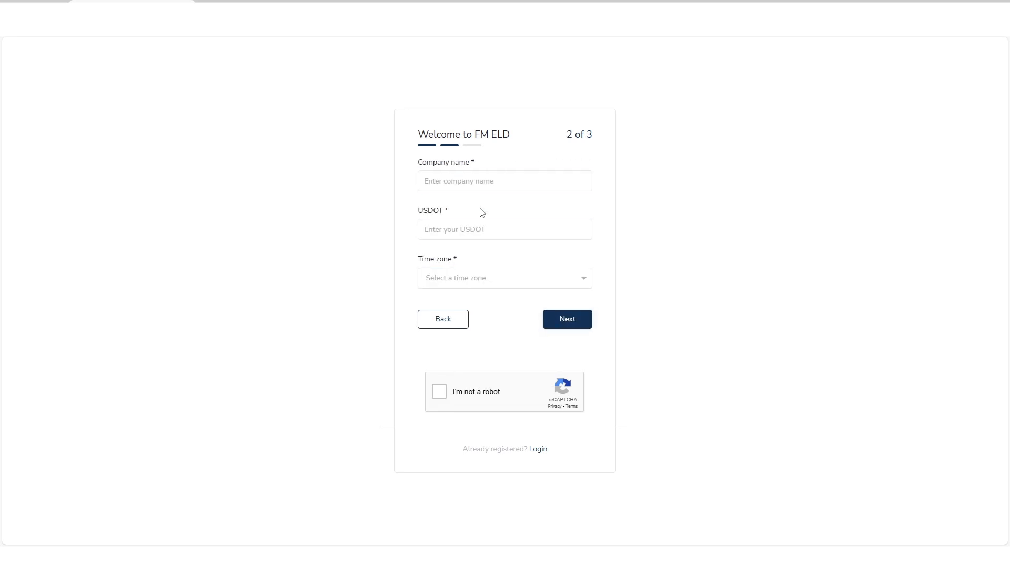
- Enter company name 'publtrucking', the company's USDOT number and its time zone
left_click(473, 183)
type("publtrucking")
left_click(465, 229)
type("202020")
left_click(476, 278)
left_click(475, 343)
left_click(567, 319)
- Add the phone number and a confirmed password, accept the terms and captcha, and register
left_click(489, 192)
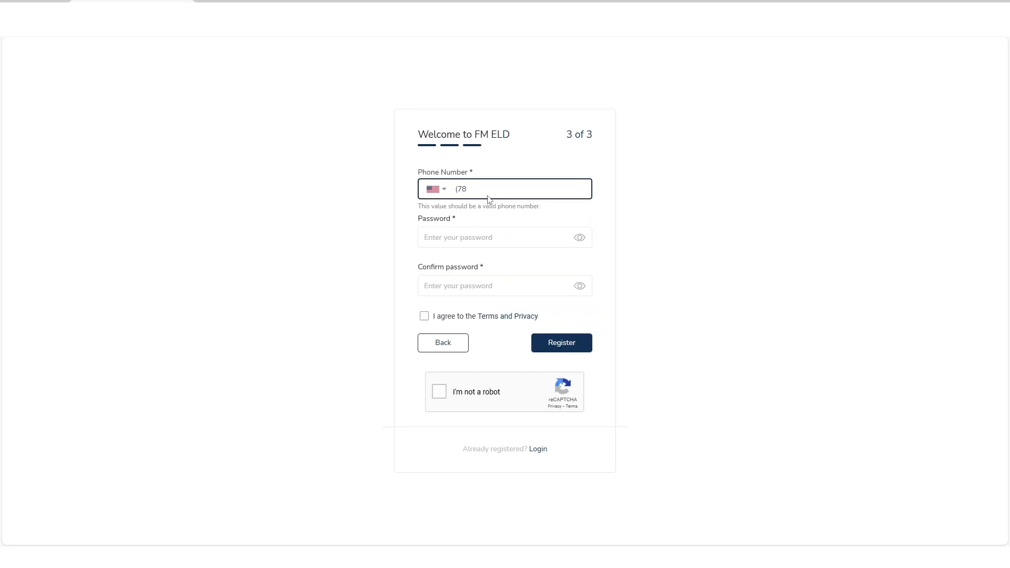
left_click(481, 238)
type("••••••••")
key("Tab")
type("••••••••")
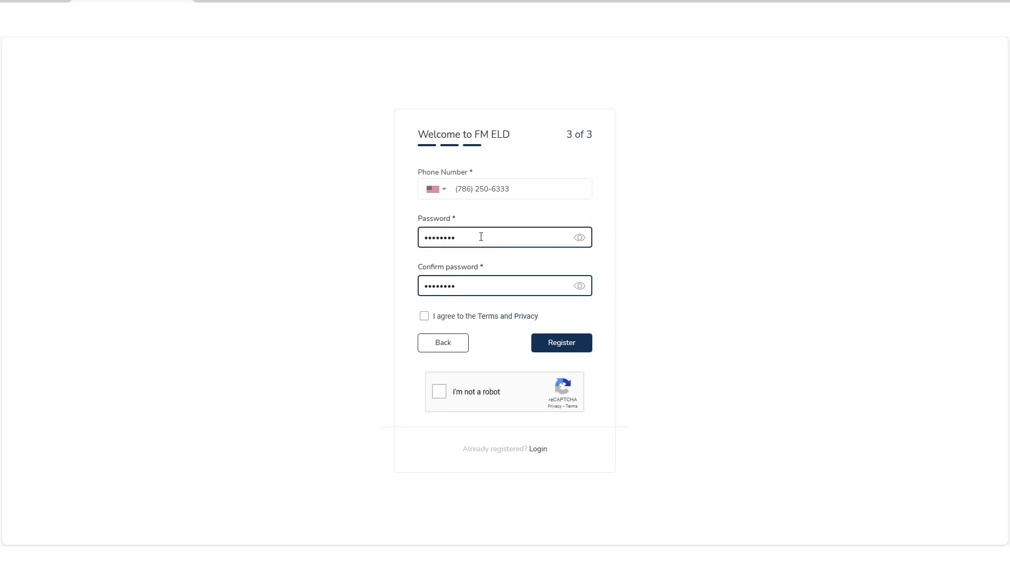
left_click(424, 316)
left_click(439, 392)
left_click(562, 343)
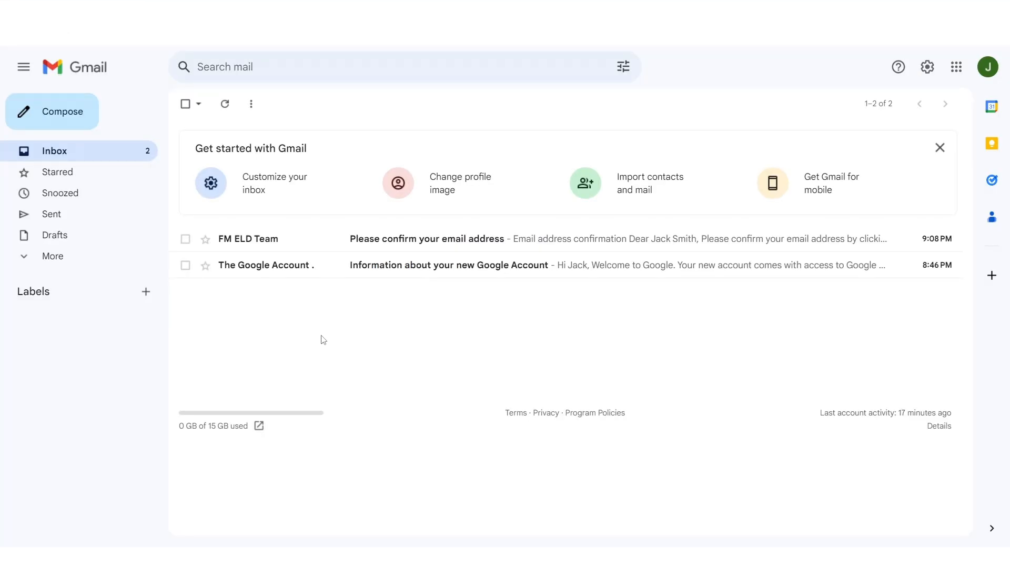
- Open the FM ELD Team message in Gmail and confirm the account's e-mail address
left_click(259, 247)
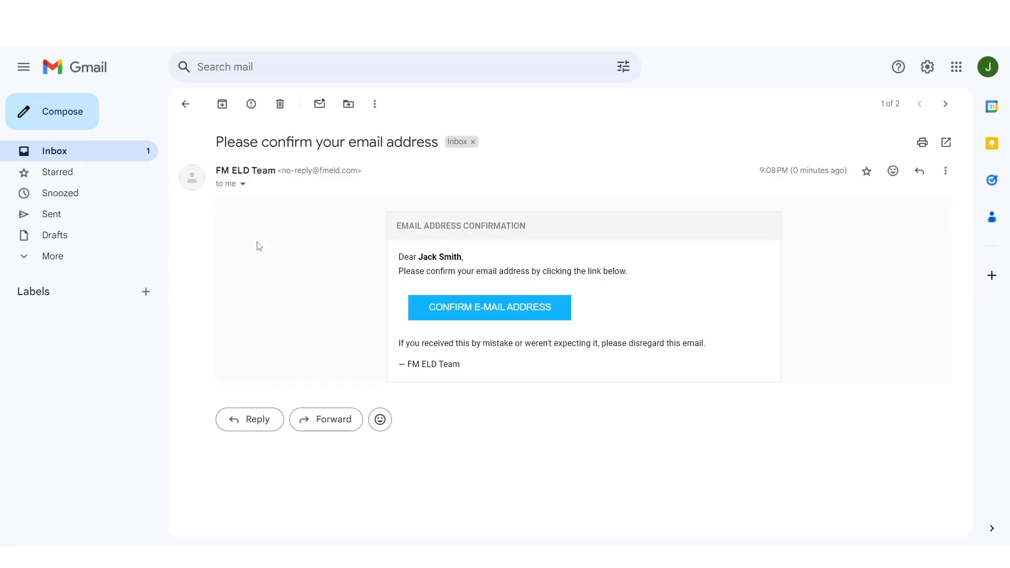
left_click(485, 315)
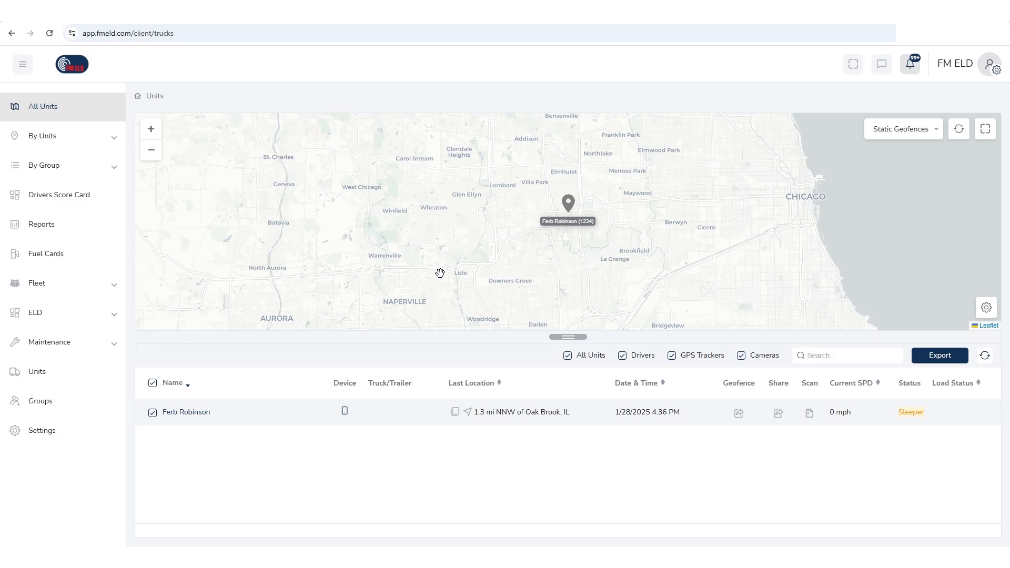
- Add vehicle 11, a 2020 Freightliner Cascadia on diesel with Illinois plates, under Fleet > Vehicles
left_click(90, 290)
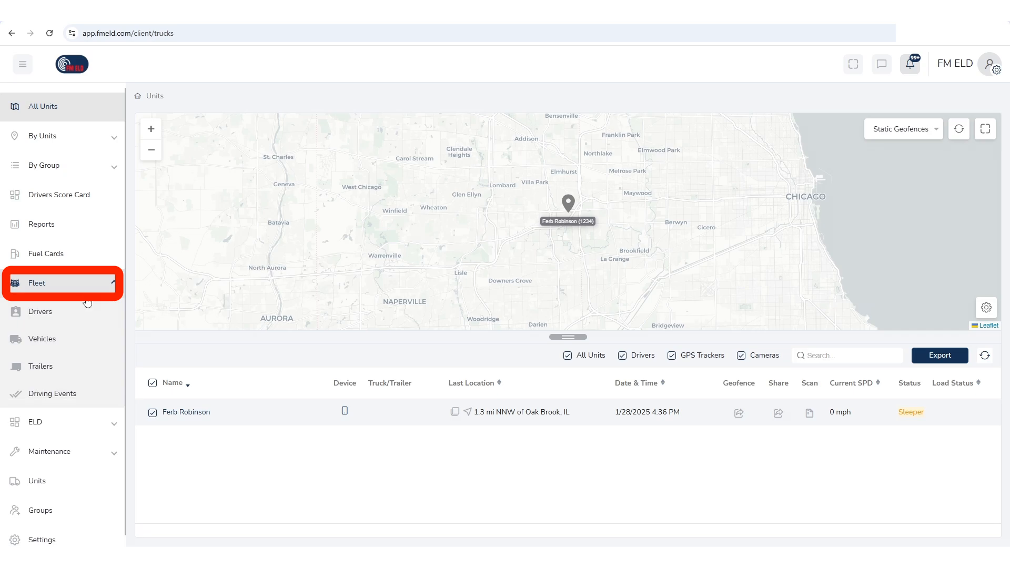
left_click(83, 345)
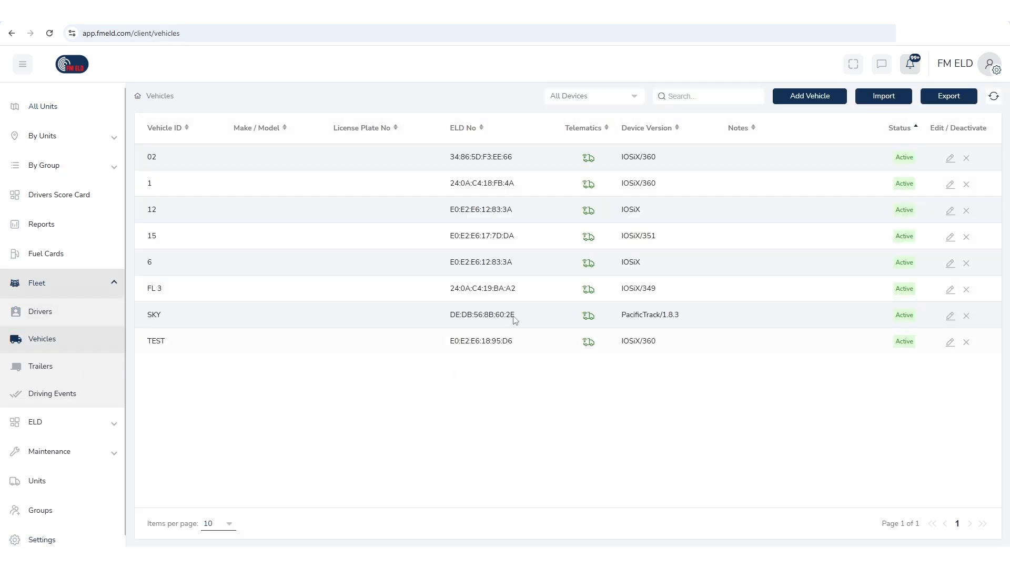
left_click(804, 96)
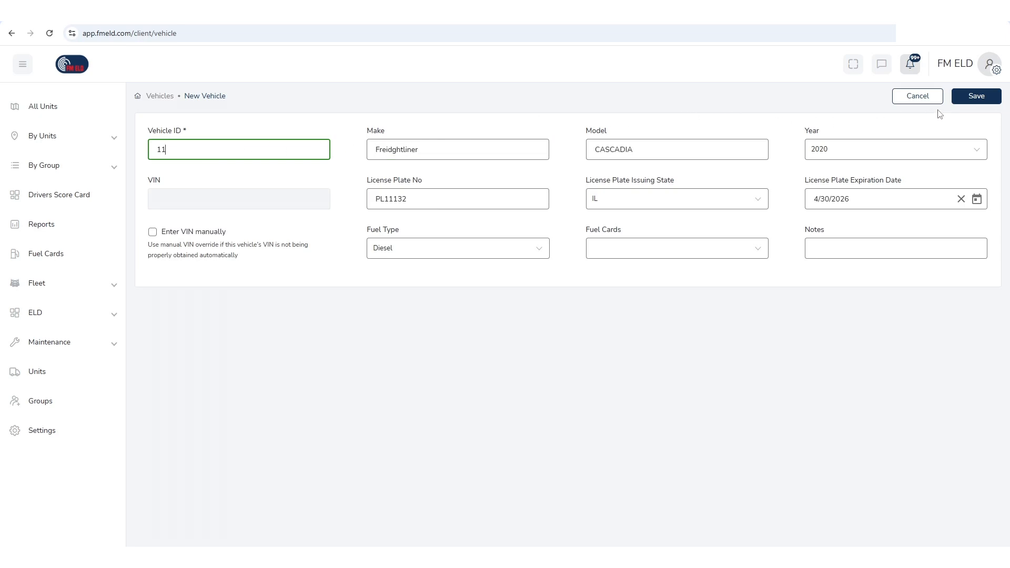
left_click(977, 97)
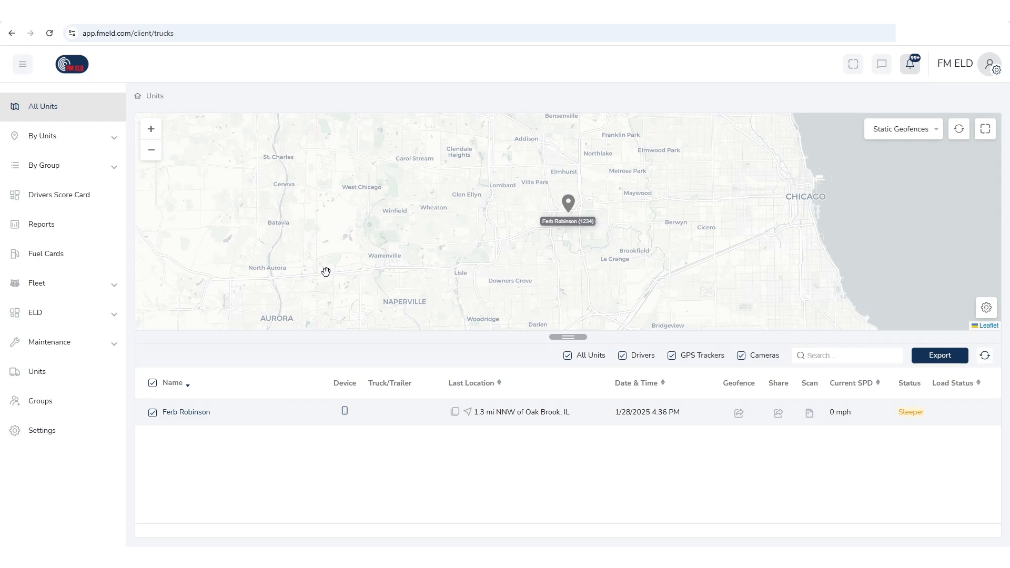
- Create a new ELD driver with IL licensing, Central Standard Time terminal and adverse driving allowed
left_click(103, 288)
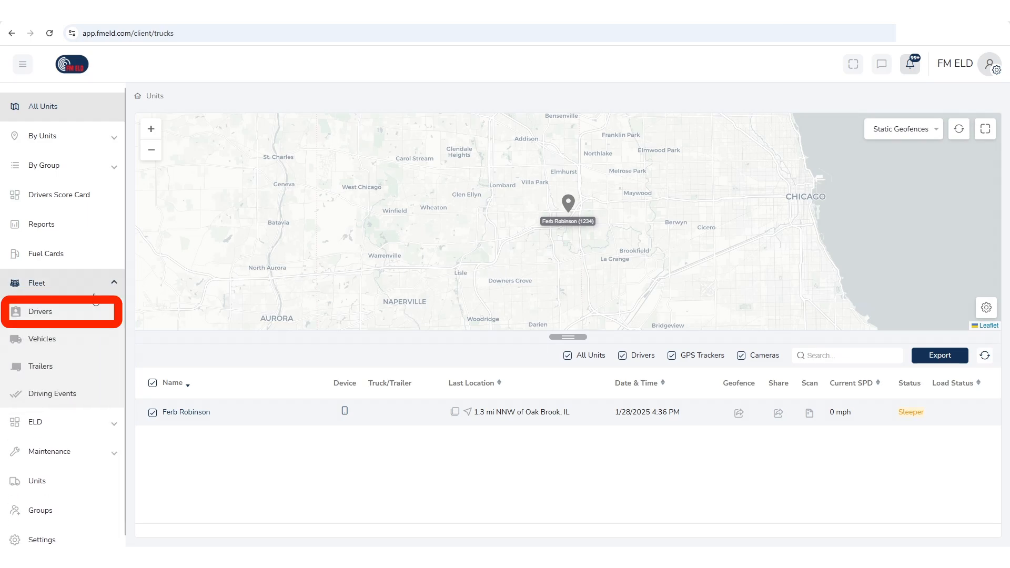
left_click(77, 315)
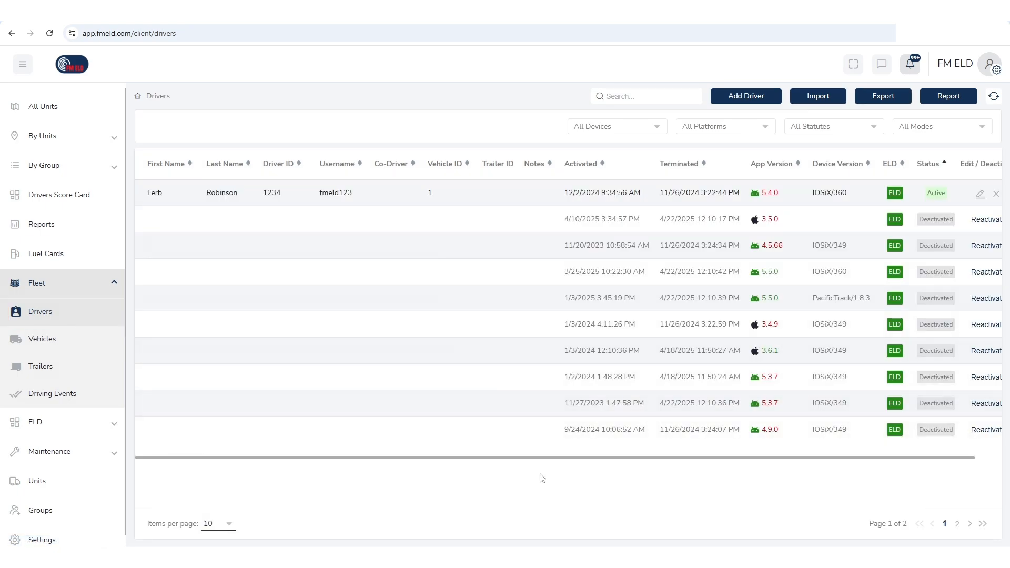
left_click(768, 98)
left_click(755, 164)
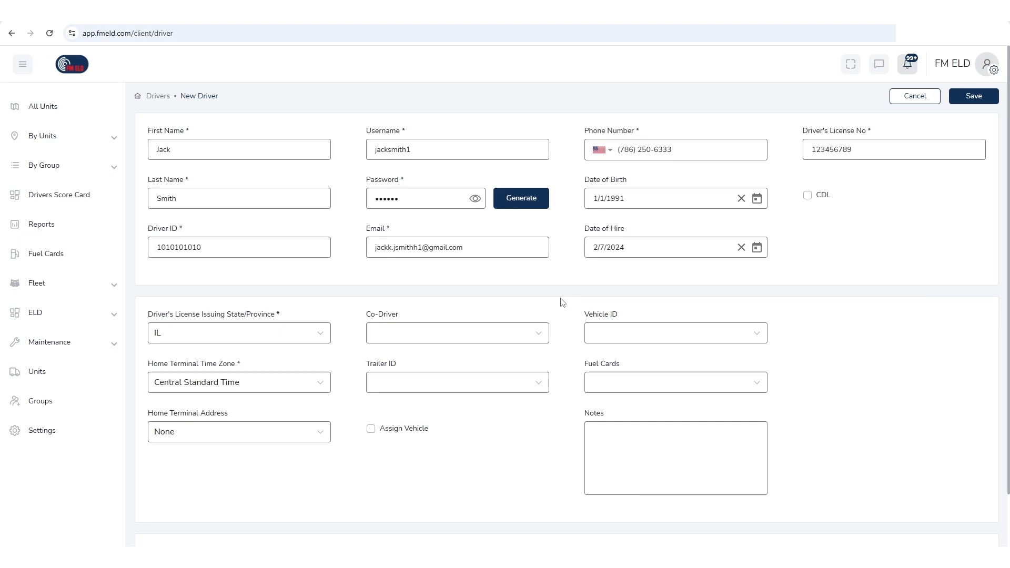
scroll(562, 302, "down", 1)
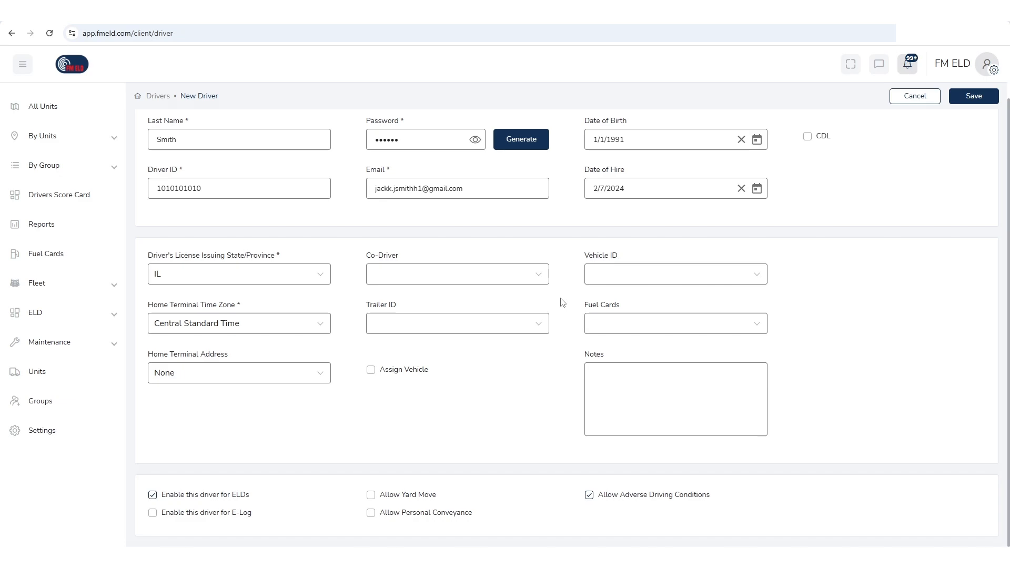
- Enable Allow Yard Move and Allow Personal Conveyance for the new driver and save
left_click(371, 497)
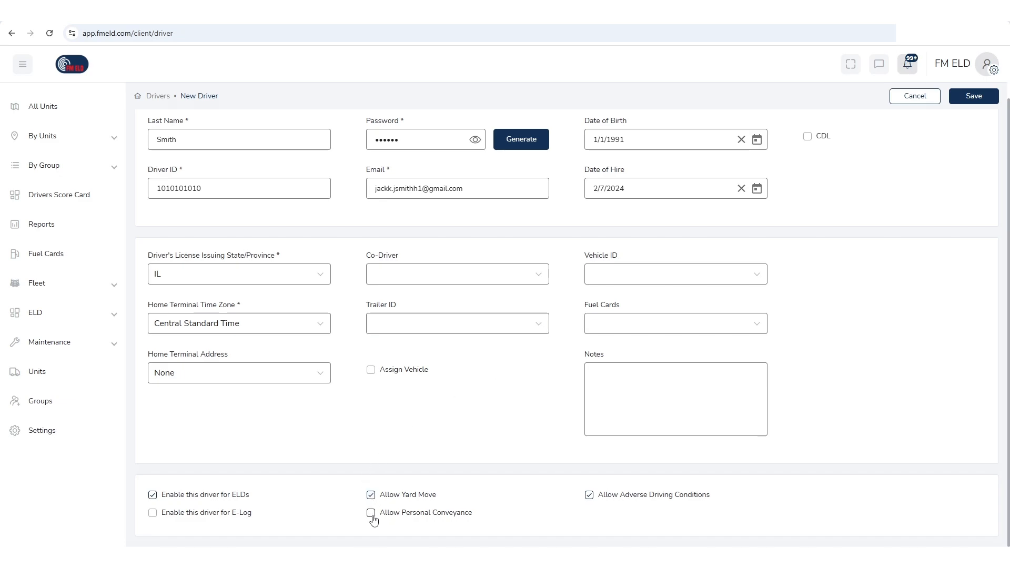
left_click(371, 513)
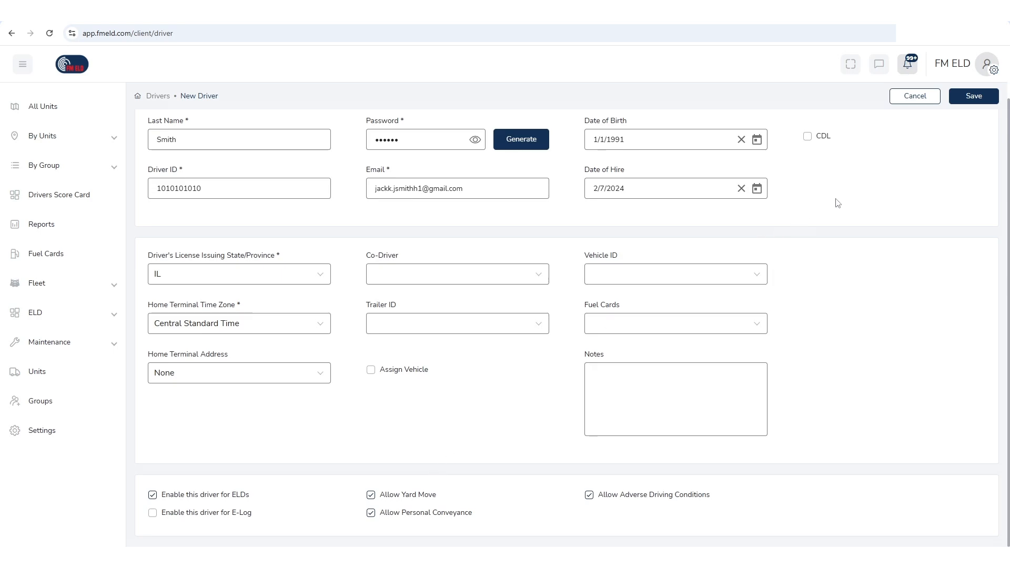
left_click(979, 99)
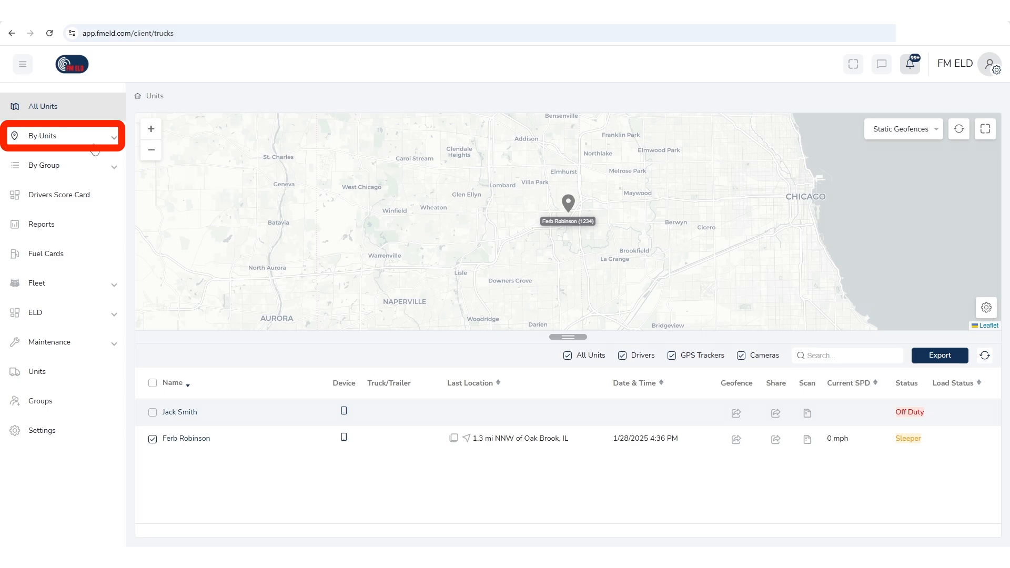
- Create a 10-mile geofence around a Chicago address for the Sleeper-status unit, alerting the registered email
left_click(69, 140)
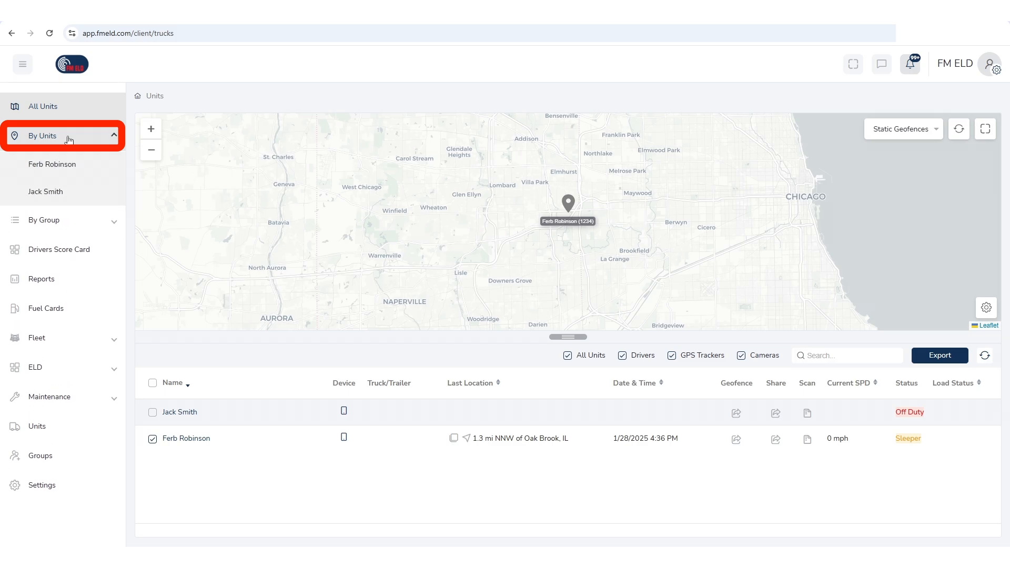
left_click(77, 167)
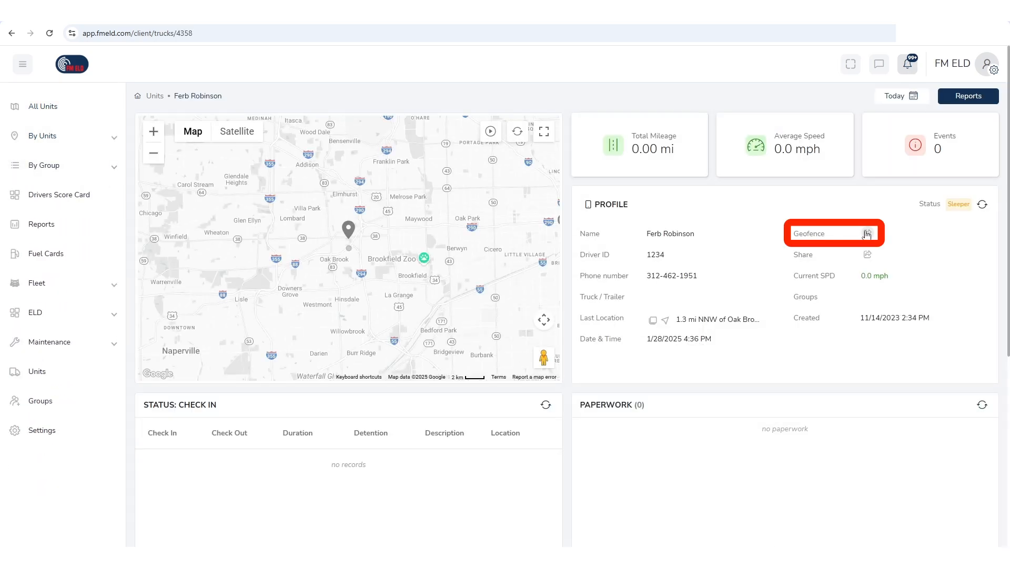
left_click(867, 235)
type("123")
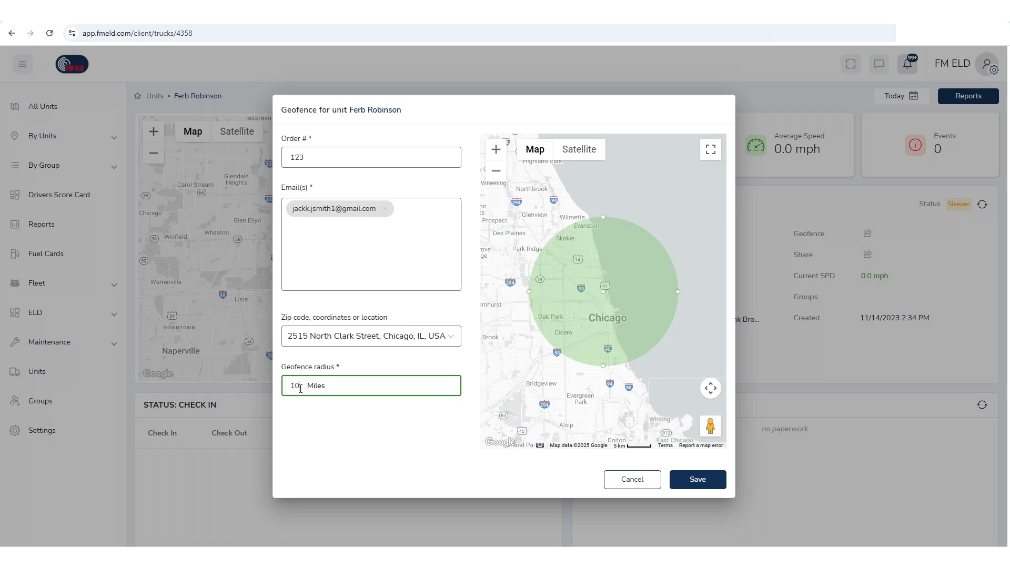
left_click(685, 482)
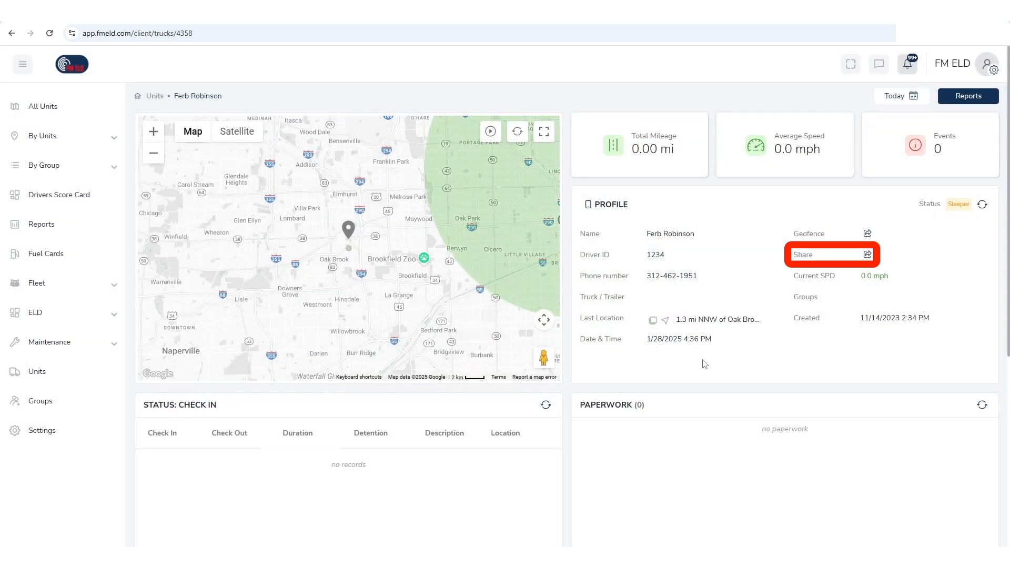
- Share the unit's location with the registered email for 336 hours
left_click(868, 255)
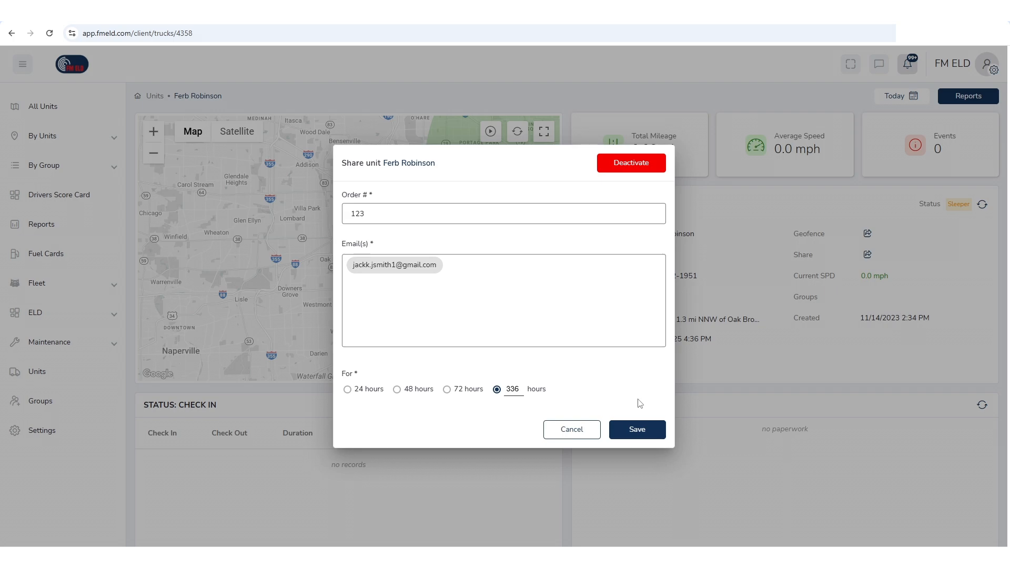
left_click(647, 438)
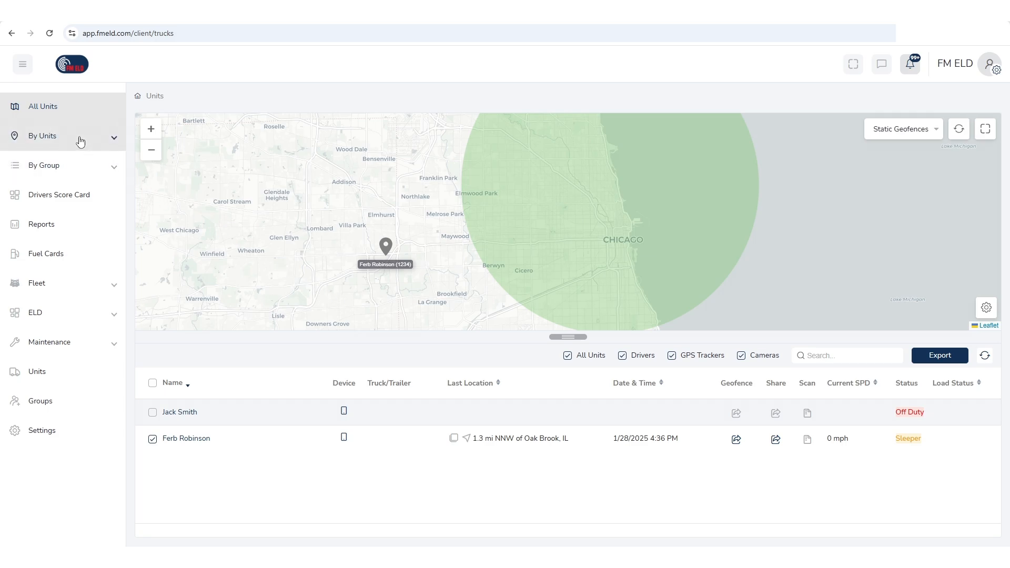
- Open the Sleeper-status unit's details and set its stats range to Last 30 Days
left_click(81, 141)
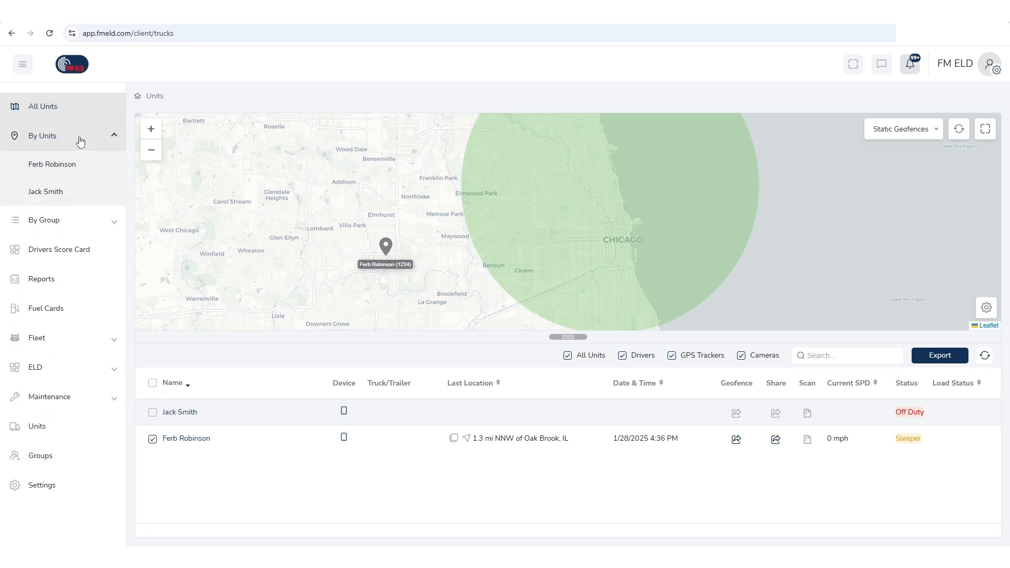
left_click(81, 165)
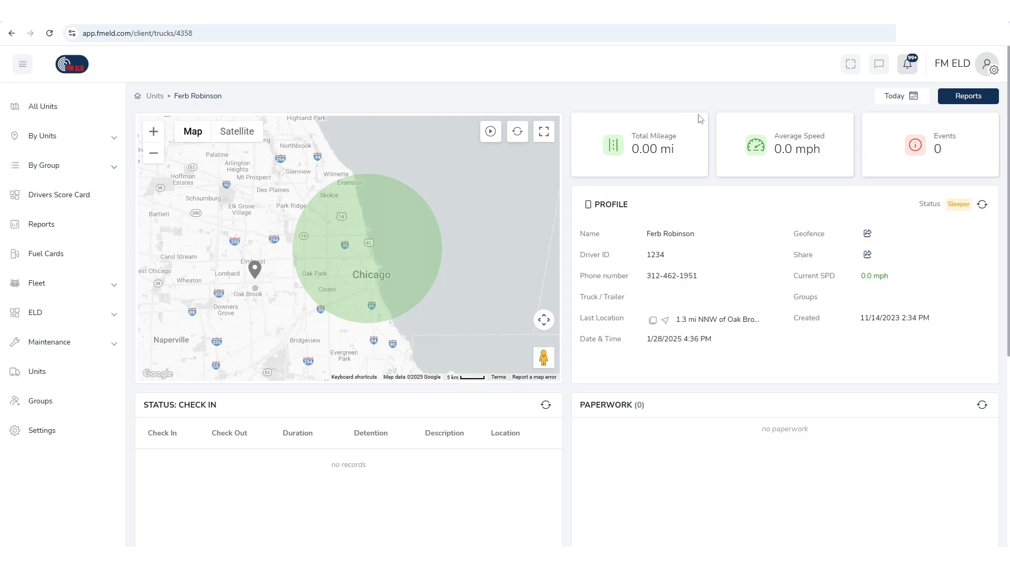
left_click(883, 100)
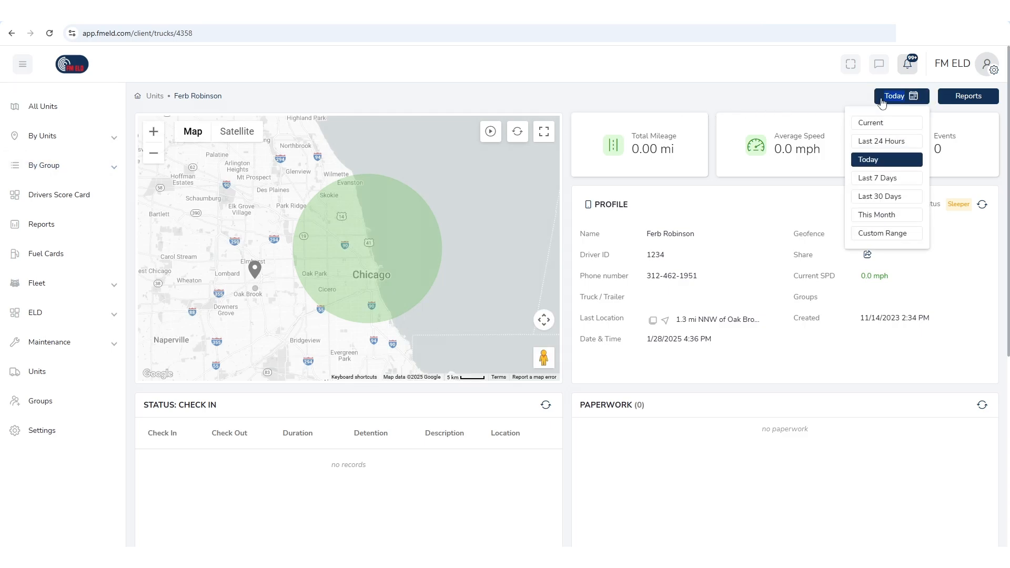
left_click(884, 196)
scroll(568, 238, "down", 1)
scroll(568, 238, "down", 5)
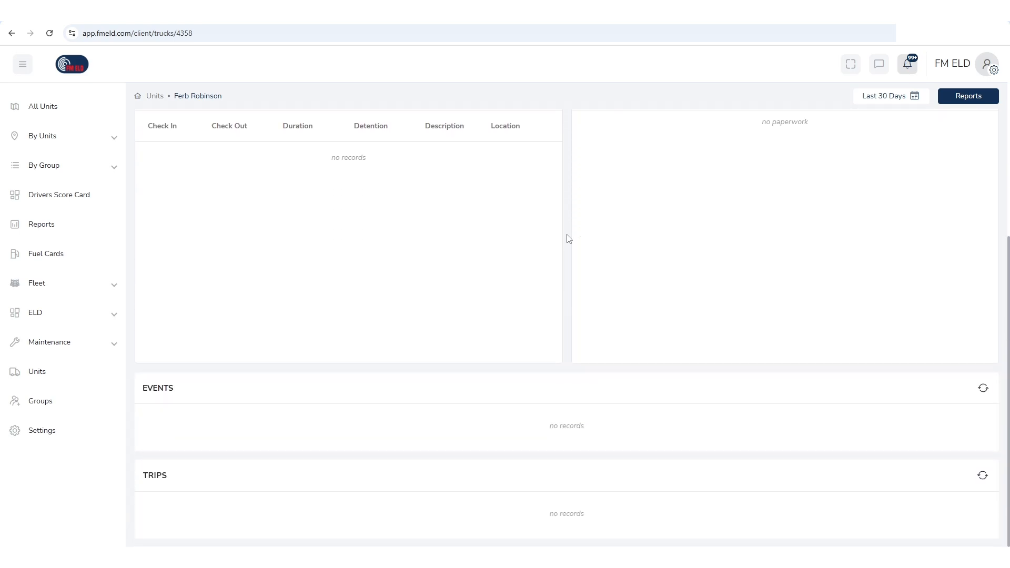
scroll(568, 238, "up", 6)
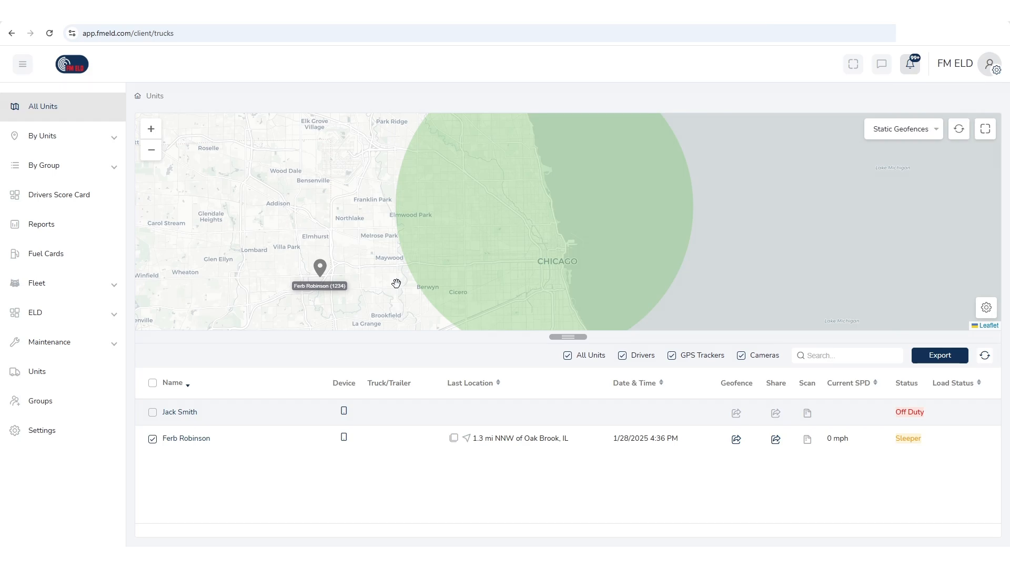
- Generate a Driving Habits report for that unit covering the last 30 days
left_click(75, 141)
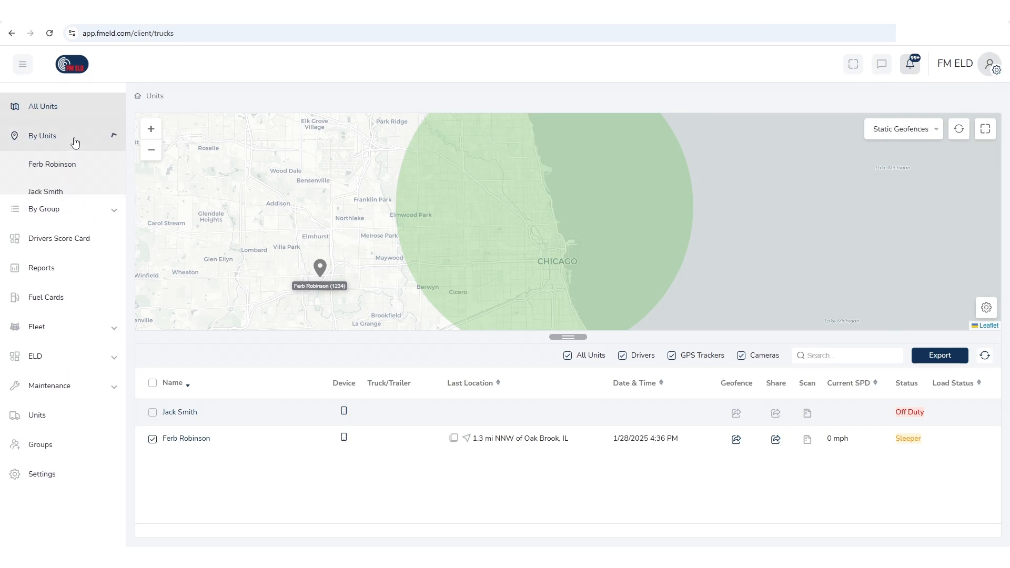
left_click(68, 167)
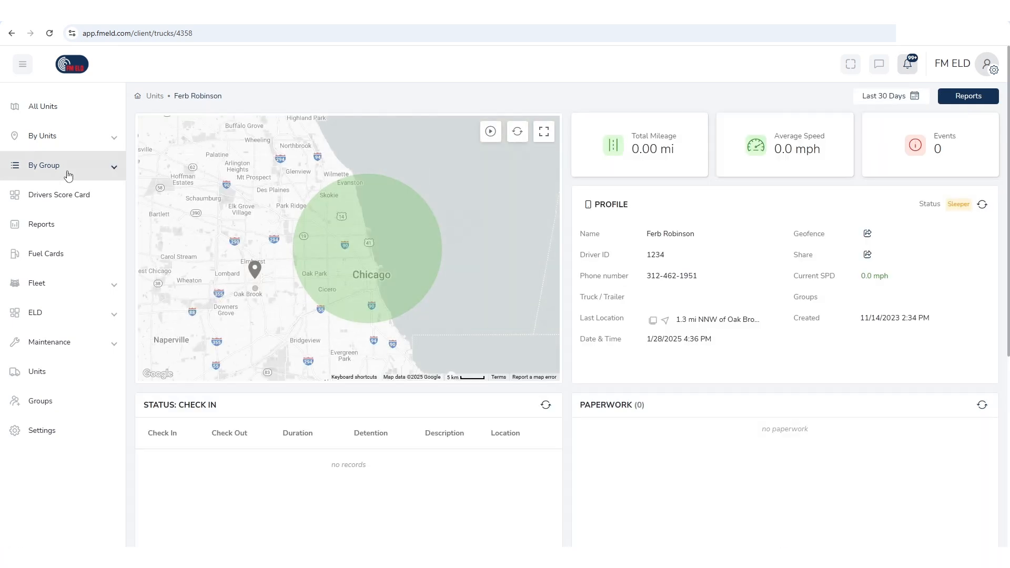
left_click(880, 102)
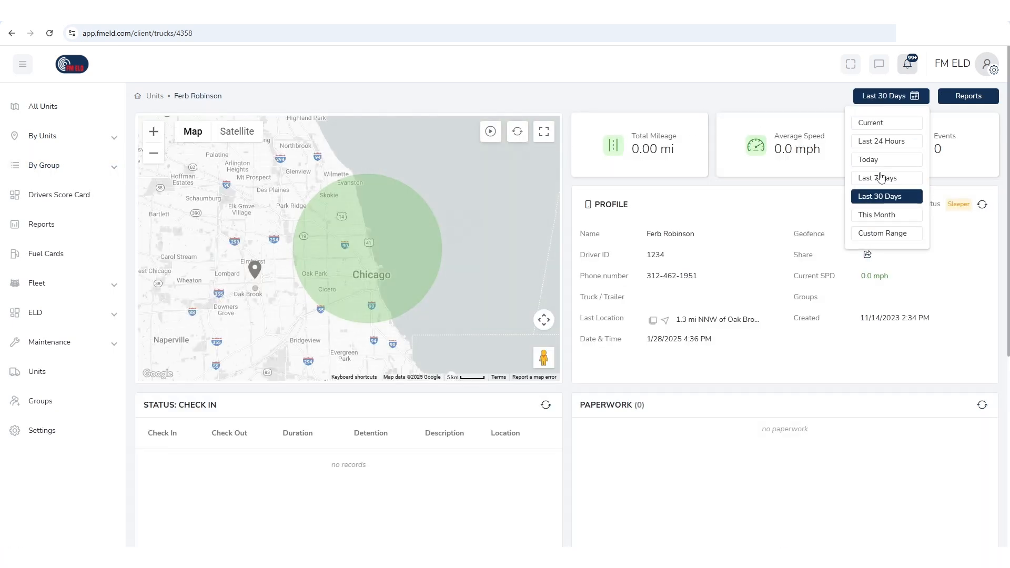
left_click(879, 195)
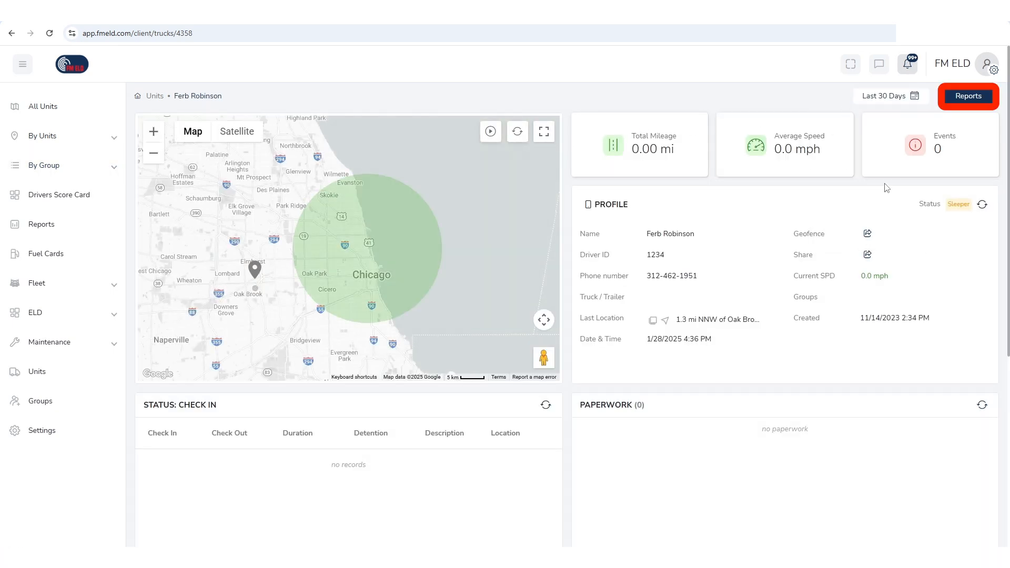
left_click(984, 96)
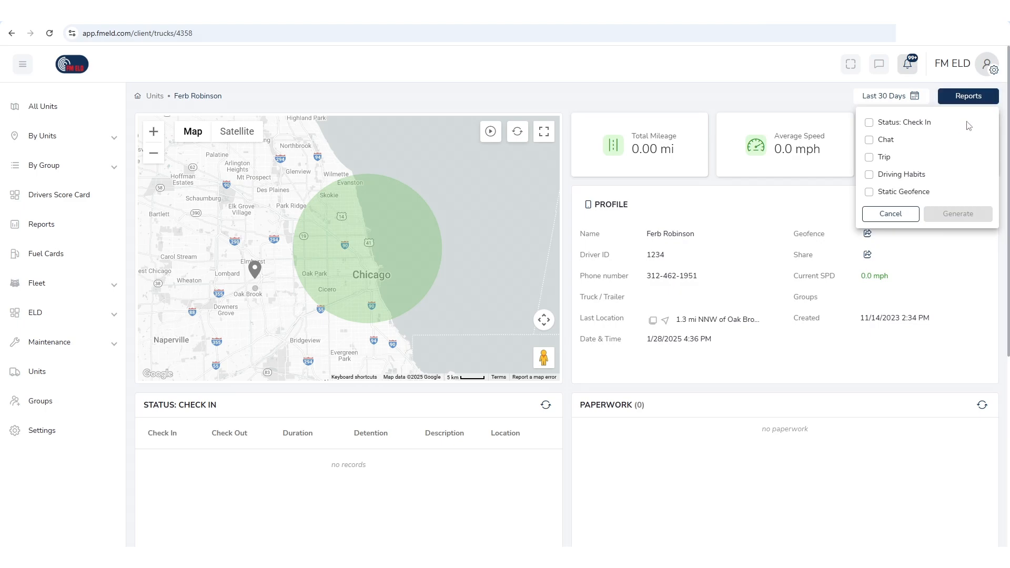
left_click(918, 174)
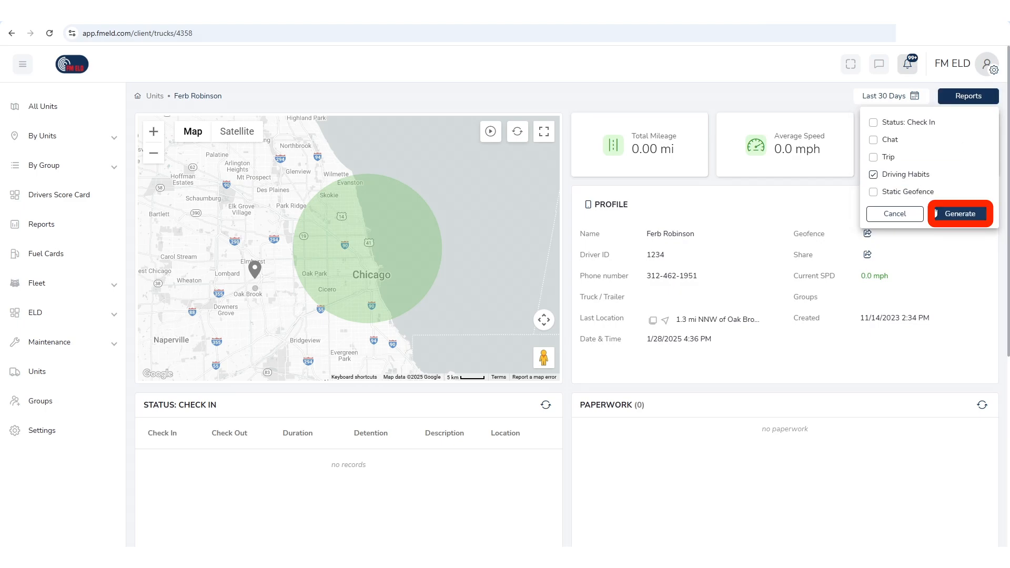
left_click(936, 214)
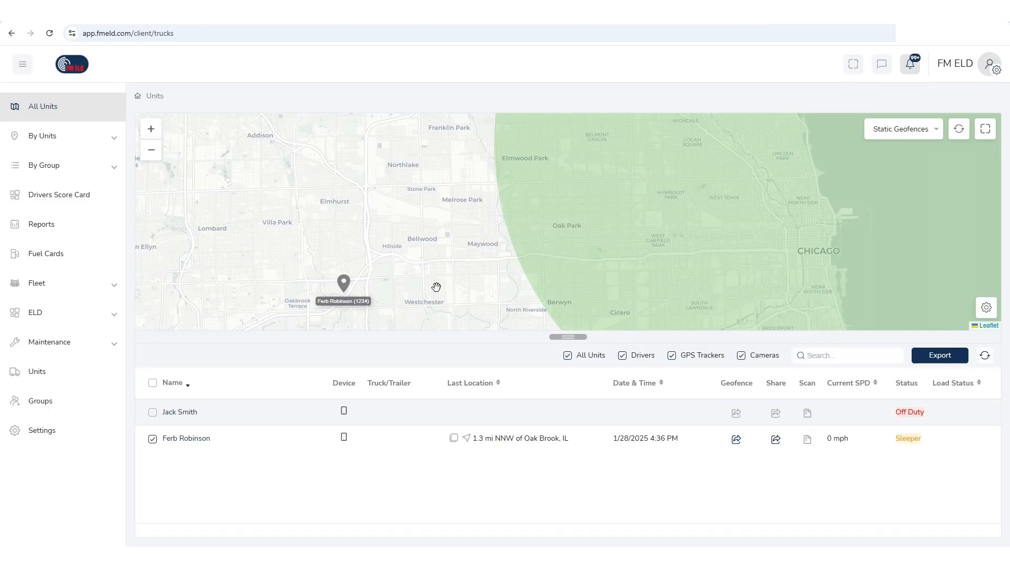
- Generate an IFTA Mileage report for 2025 Q1, vehicle 11225, all states and provinces
left_click(54, 227)
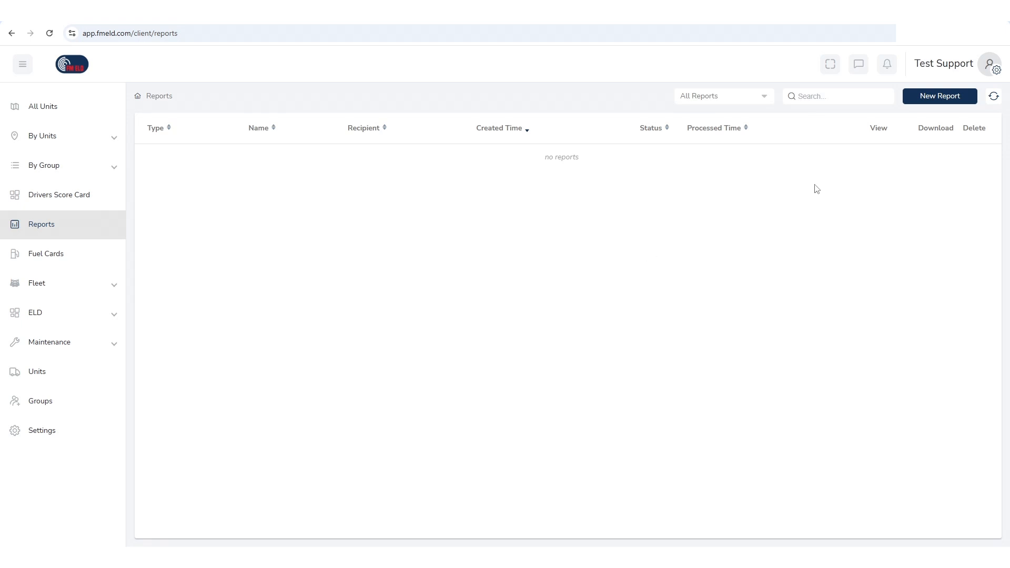
left_click(938, 97)
left_click(548, 275)
left_click(443, 359)
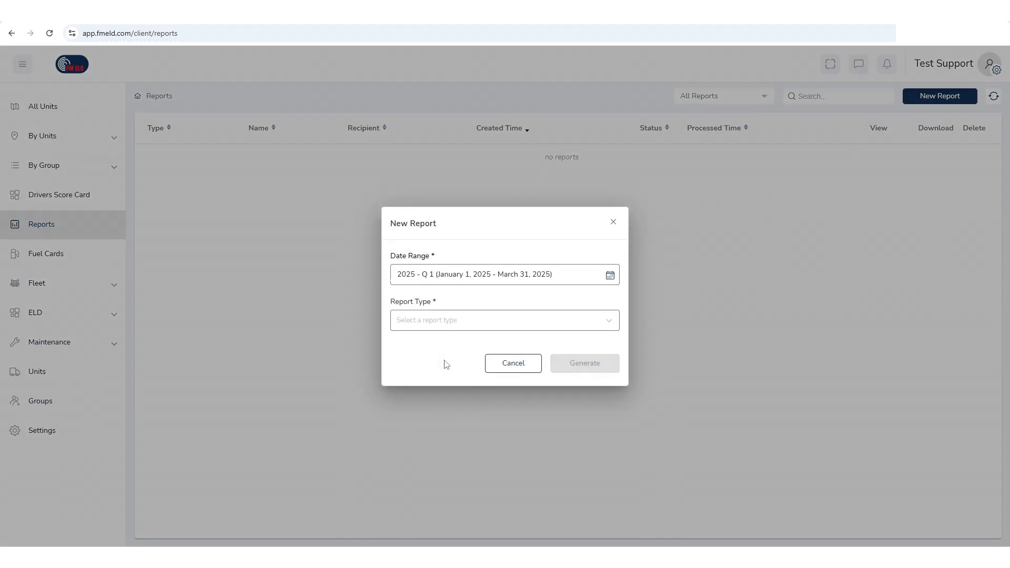
left_click(494, 324)
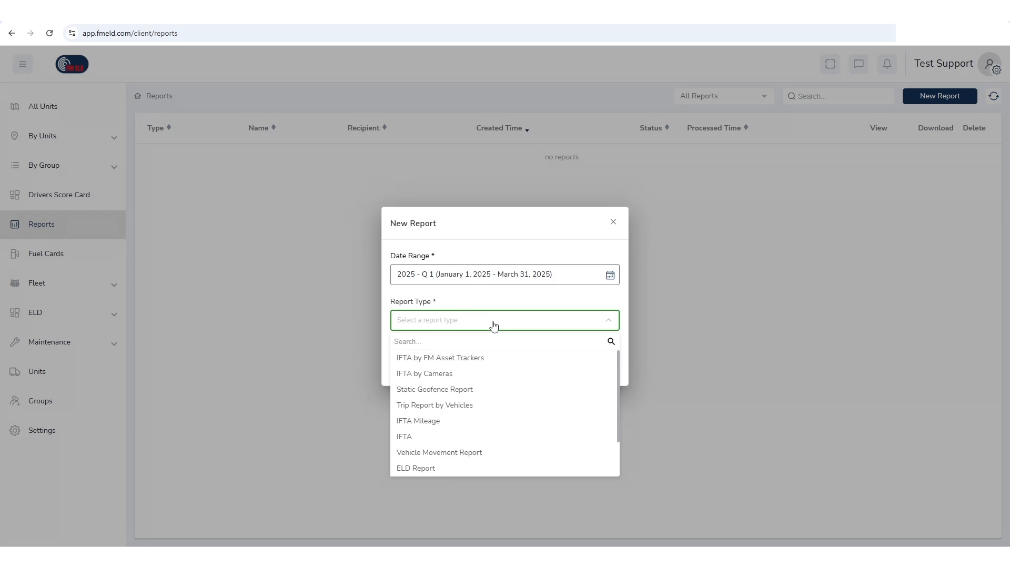
left_click(445, 426)
left_click(519, 322)
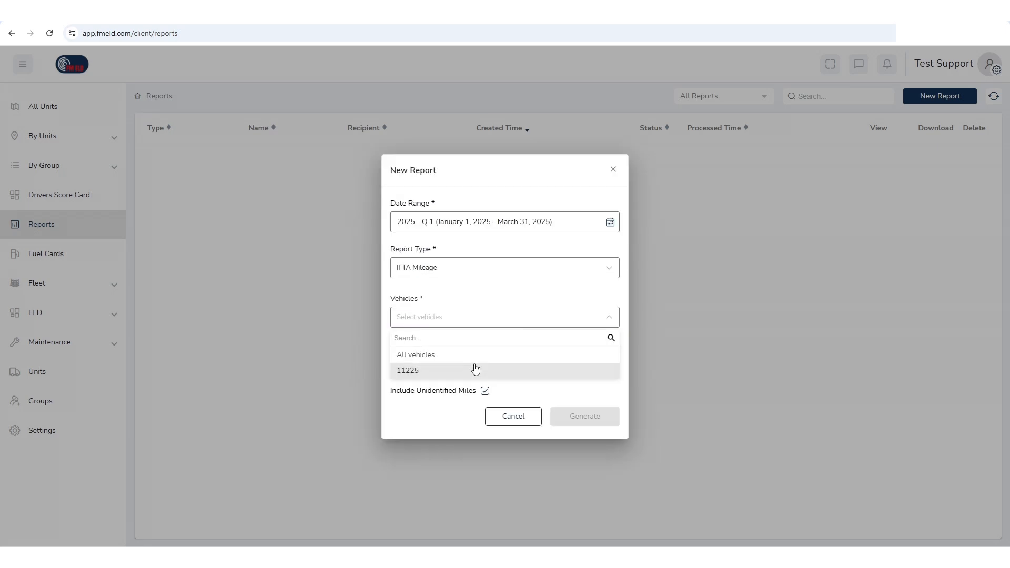
left_click(474, 367)
left_click(494, 366)
left_click(471, 404)
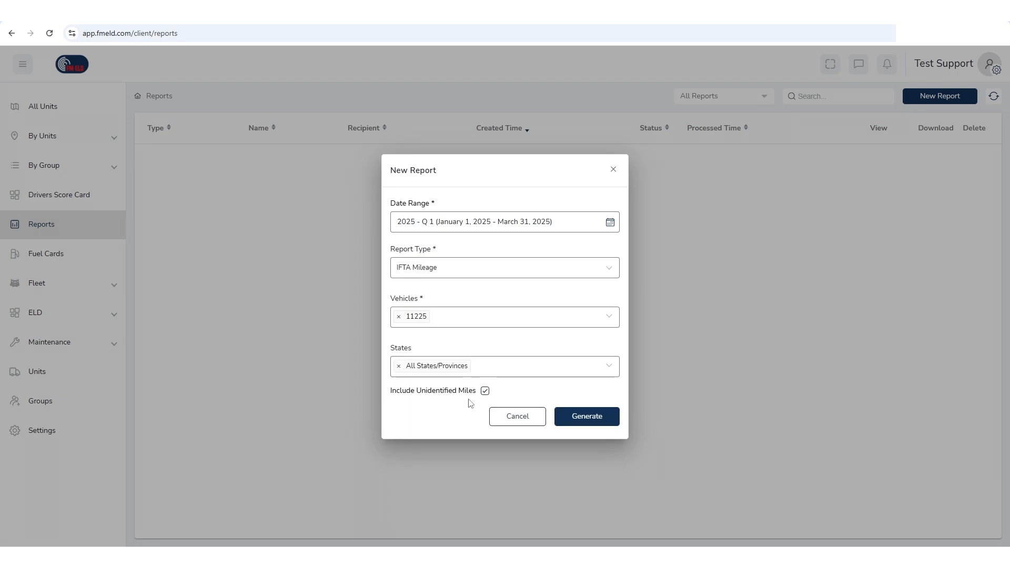
left_click(595, 418)
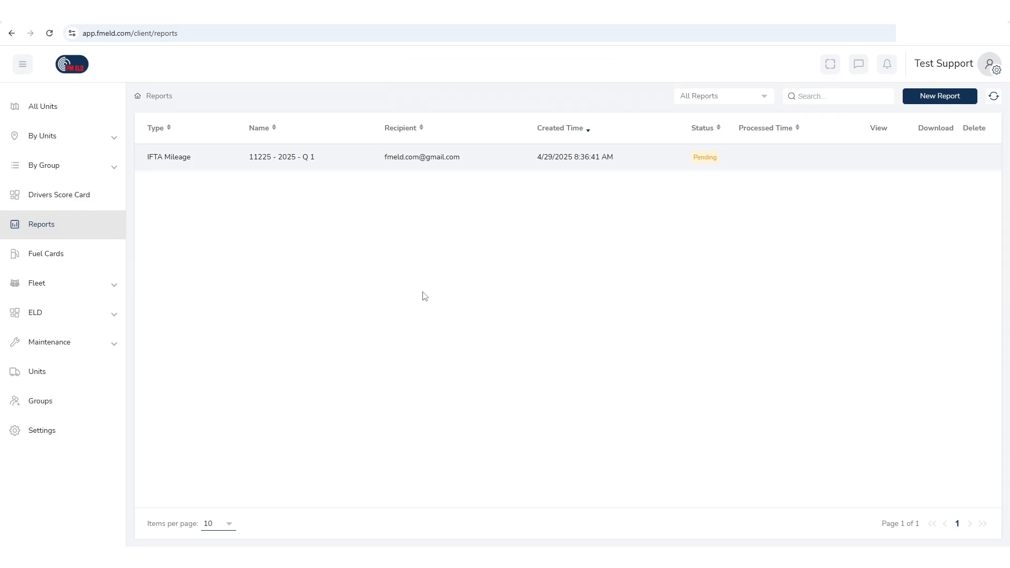
left_click(49, 33)
- Review the Driving Events list and its vehicle and driver filters, finding no events today
left_click(49, 34)
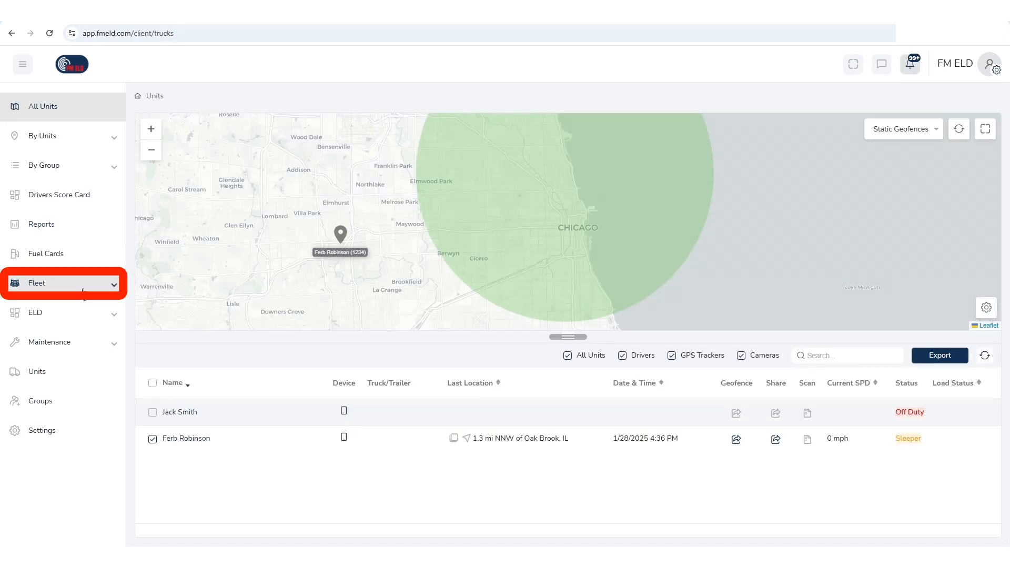
left_click(83, 291)
left_click(79, 399)
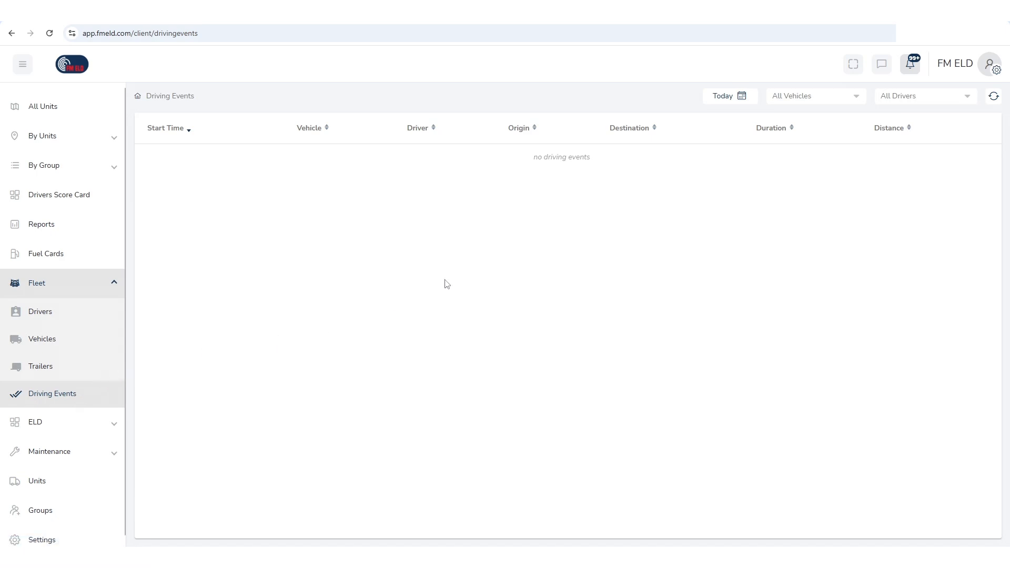
left_click(823, 102)
left_click(920, 100)
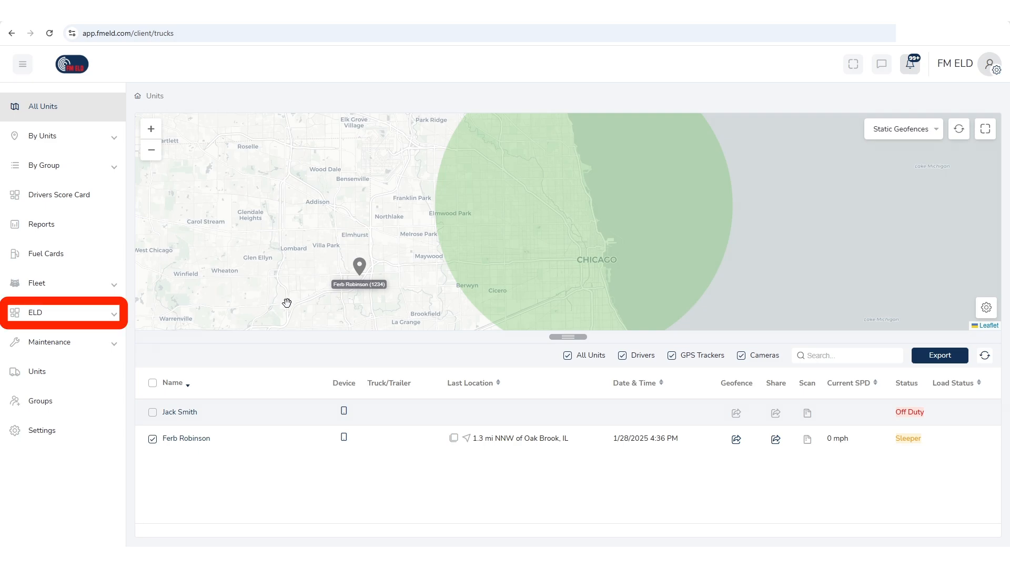
- Show the ELD Logs table with the last 8 days of driver records
left_click(92, 319)
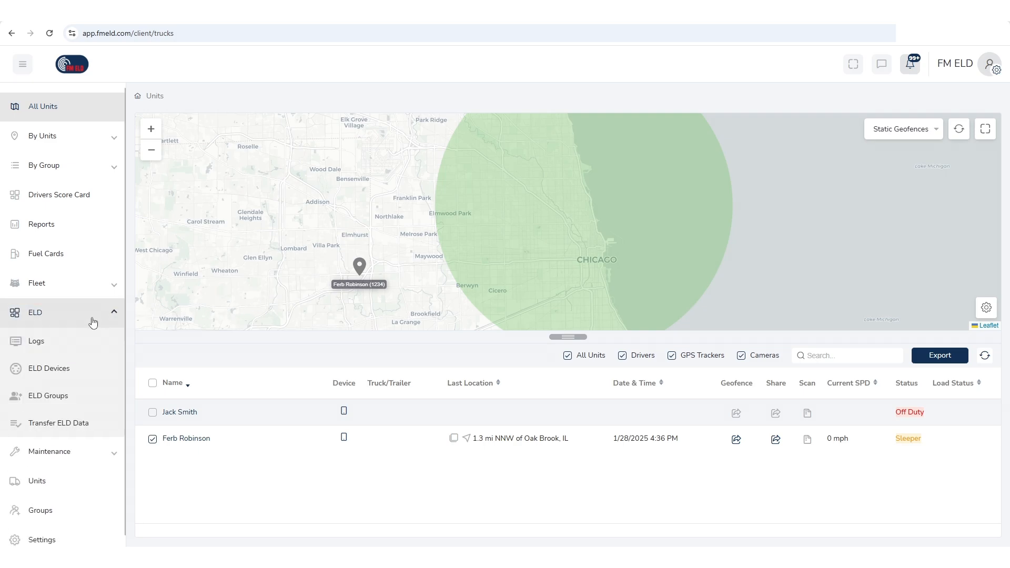
left_click(70, 348)
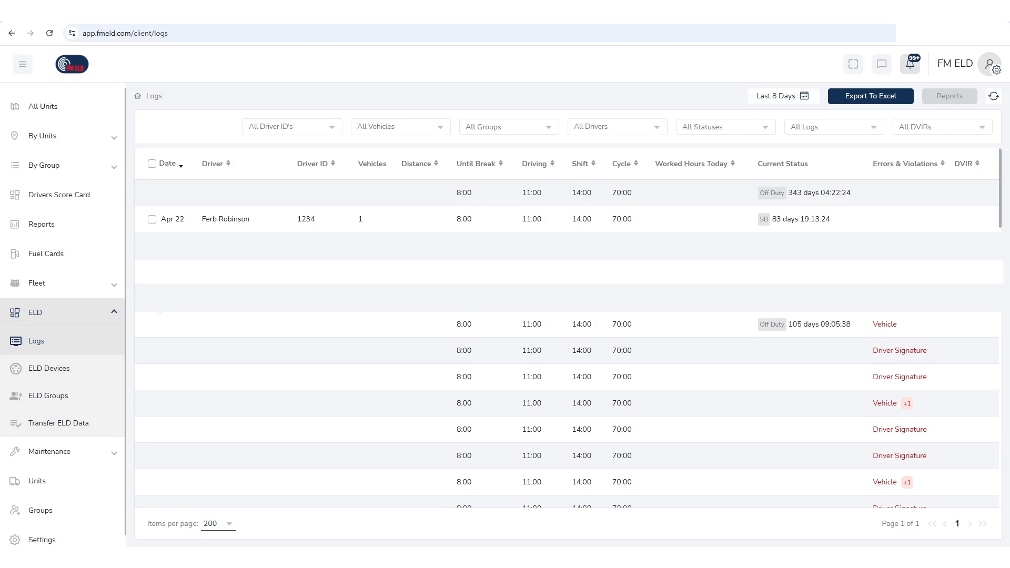
- Review the driver's April 22, 2025 log, profile and signature, and generate its Daily Log PDF
left_click(245, 225)
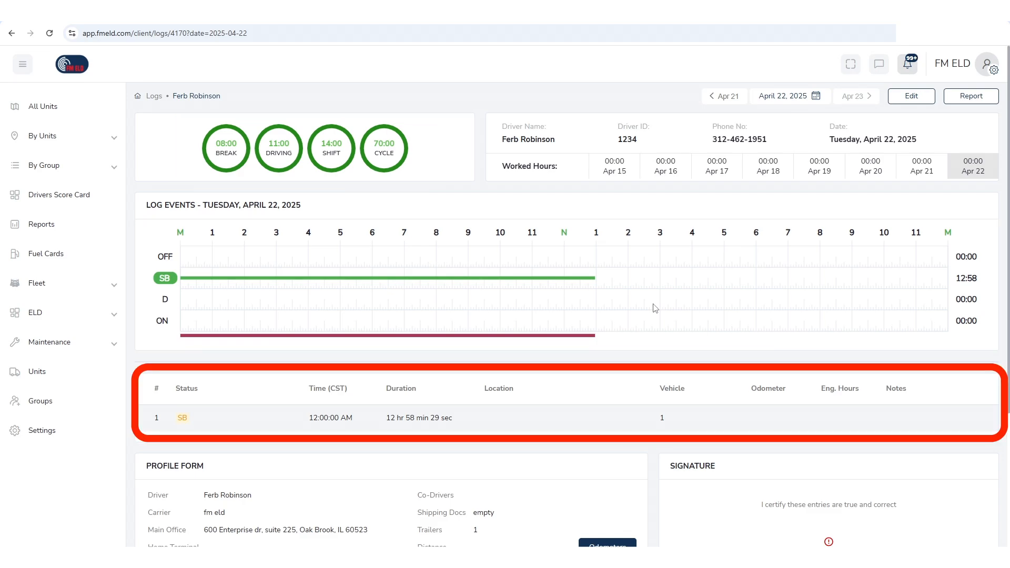
scroll(655, 308, "down", 3)
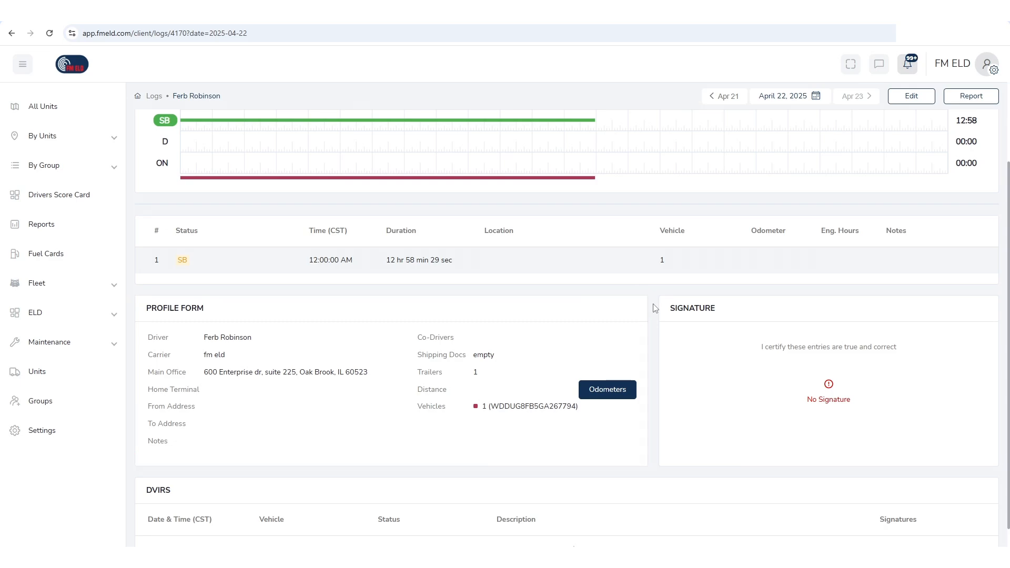
scroll(653, 307, "down", 1)
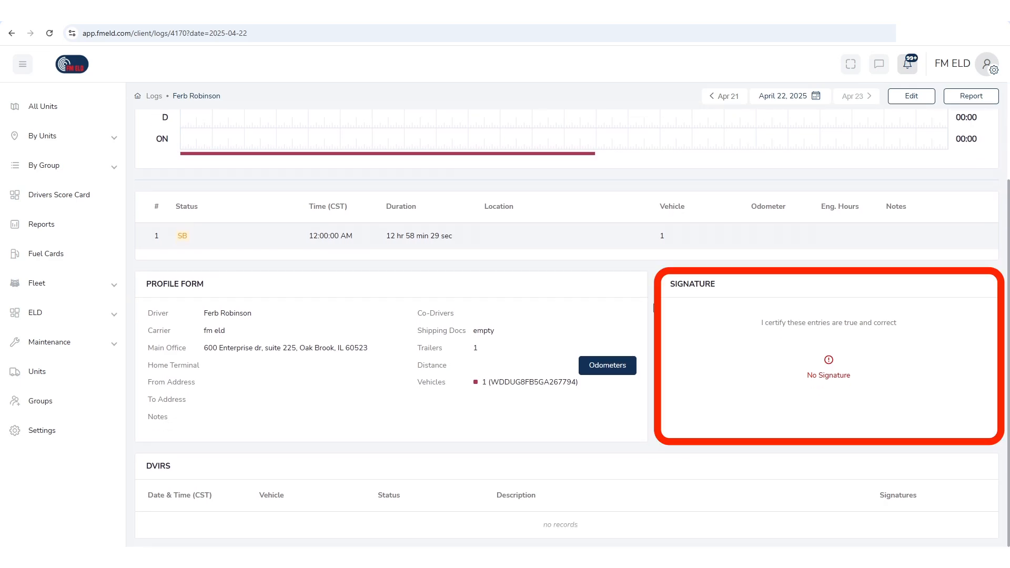
scroll(654, 308, "up", 4)
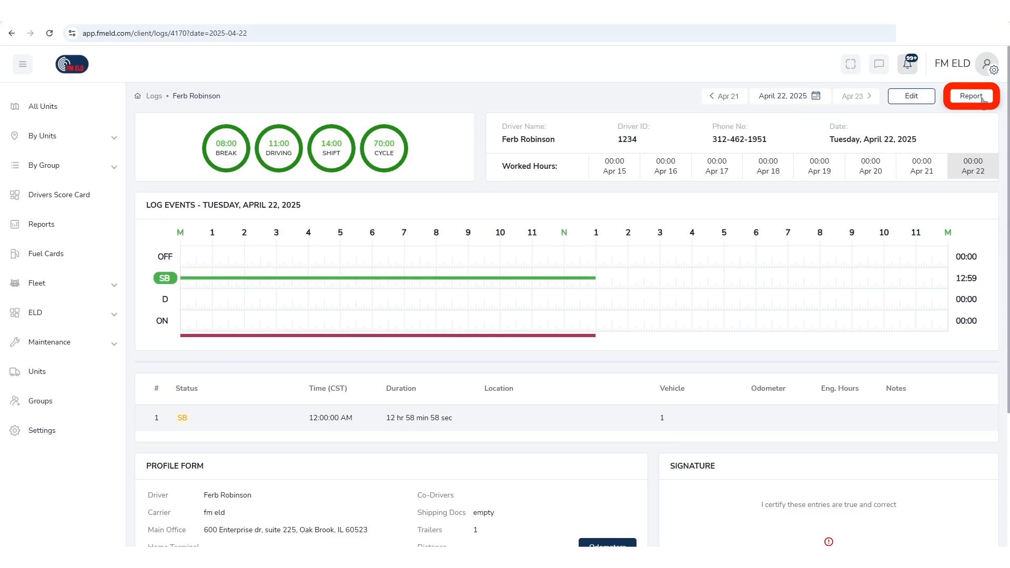
left_click(982, 98)
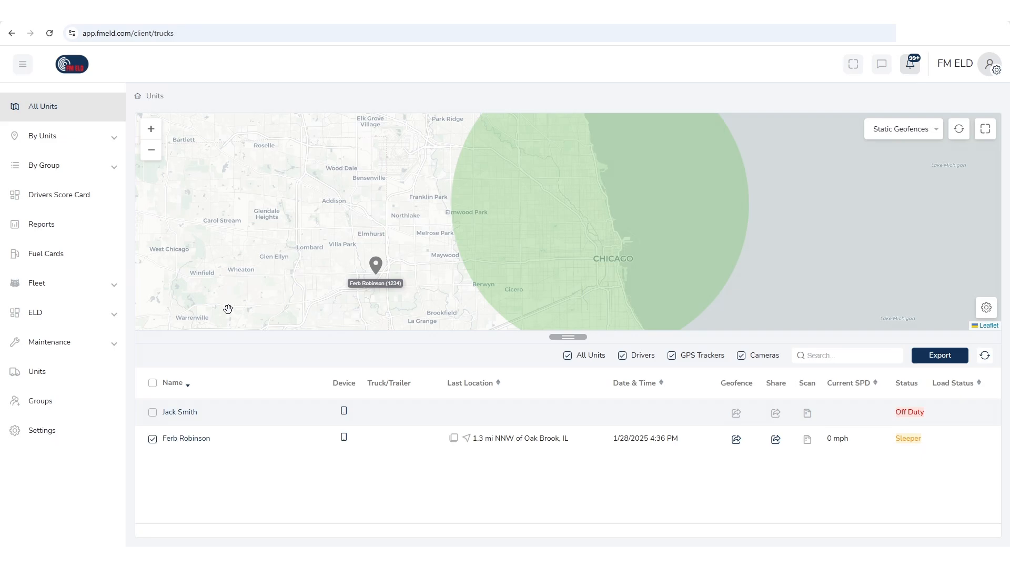
- Go to Transfer ELD Data and start a blank New FMCSA Report form
left_click(62, 325)
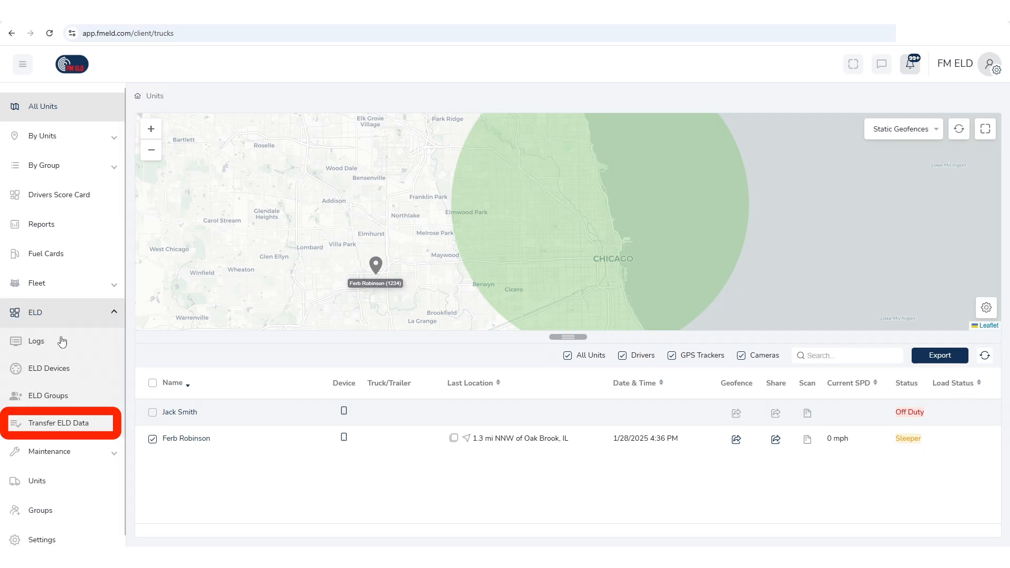
left_click(56, 424)
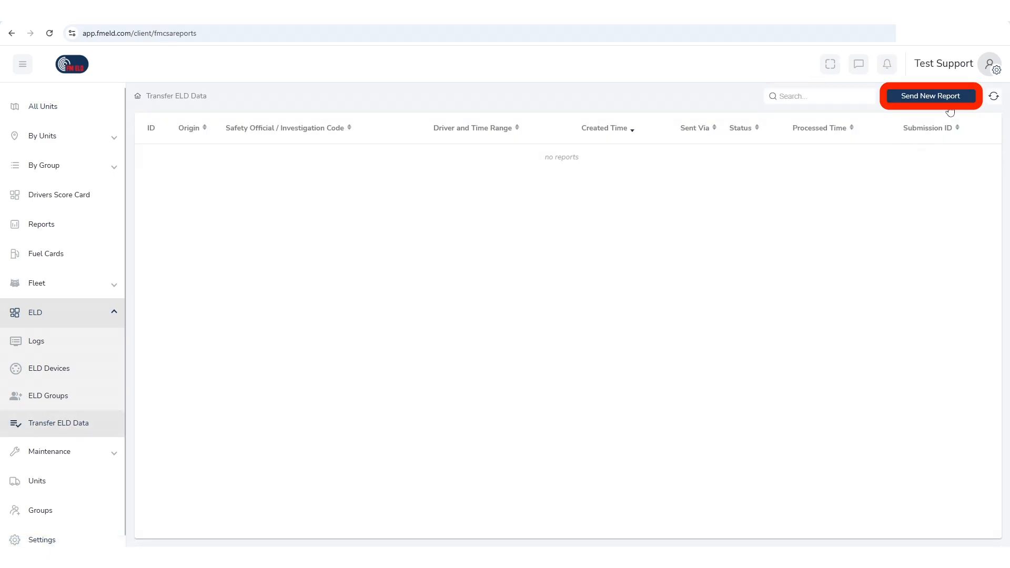
left_click(964, 100)
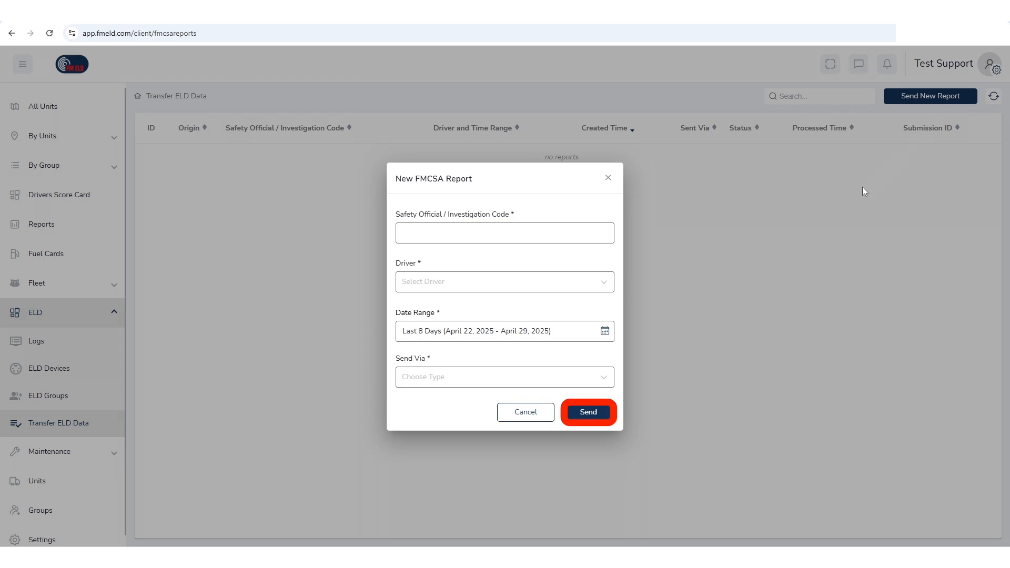